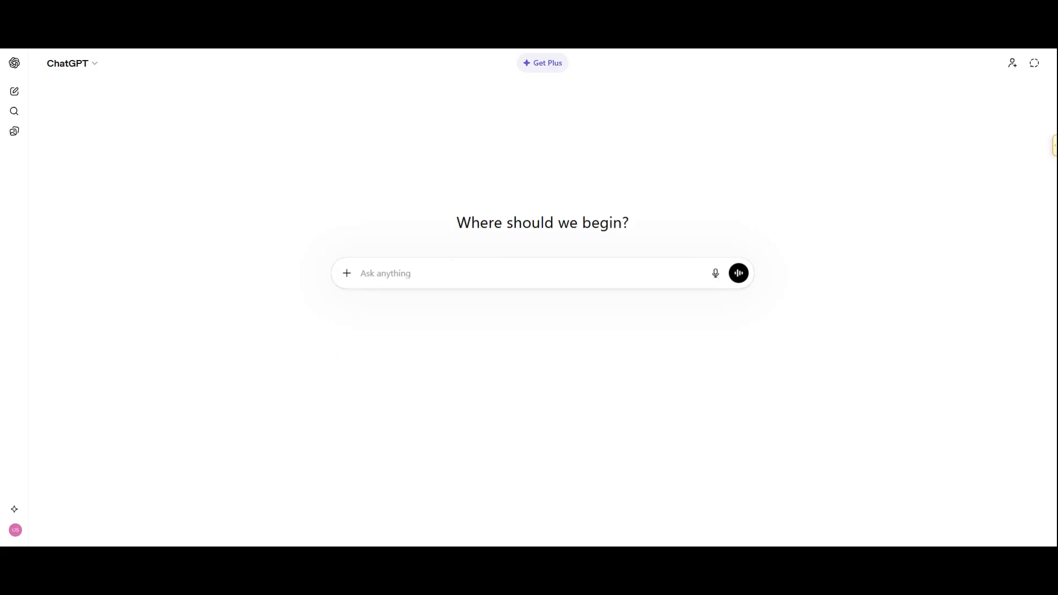
Send a prompt requesting 10 essential job application questions for a [Job Title] role with field types, asking for specific "Behavioral Questions" or "Technical Screeners" to include
type("Create a list of 10 essential job application questions for a [Job Title] role, including field types (e.g., Short Answer, Multiple Choice, File Upload).\" Refine: Ask for specific \"Behavioral Questions\" or \"Technical Screeners\" to include.")
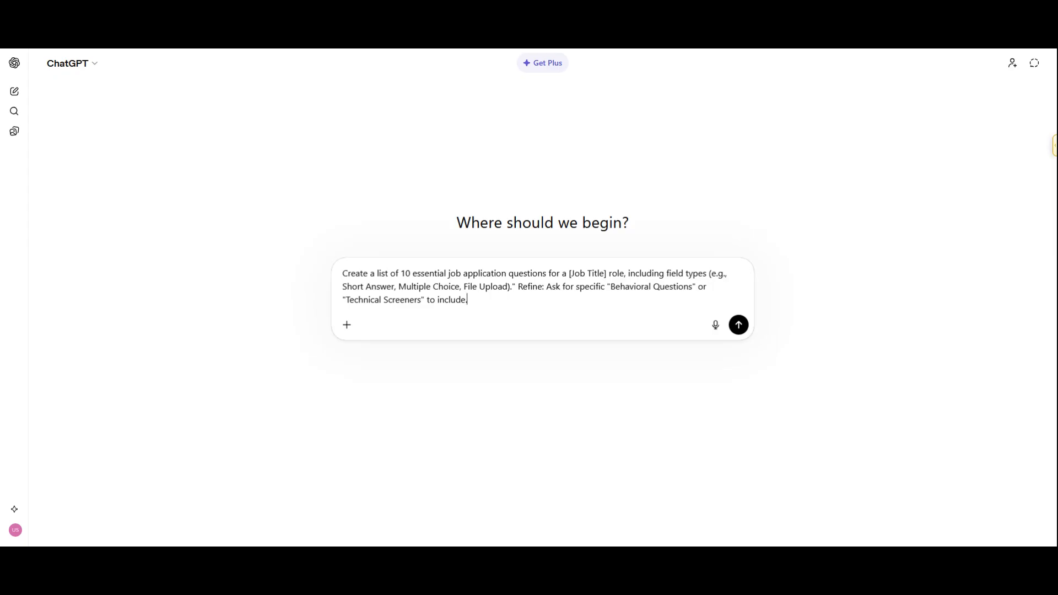
left_click(741, 327)
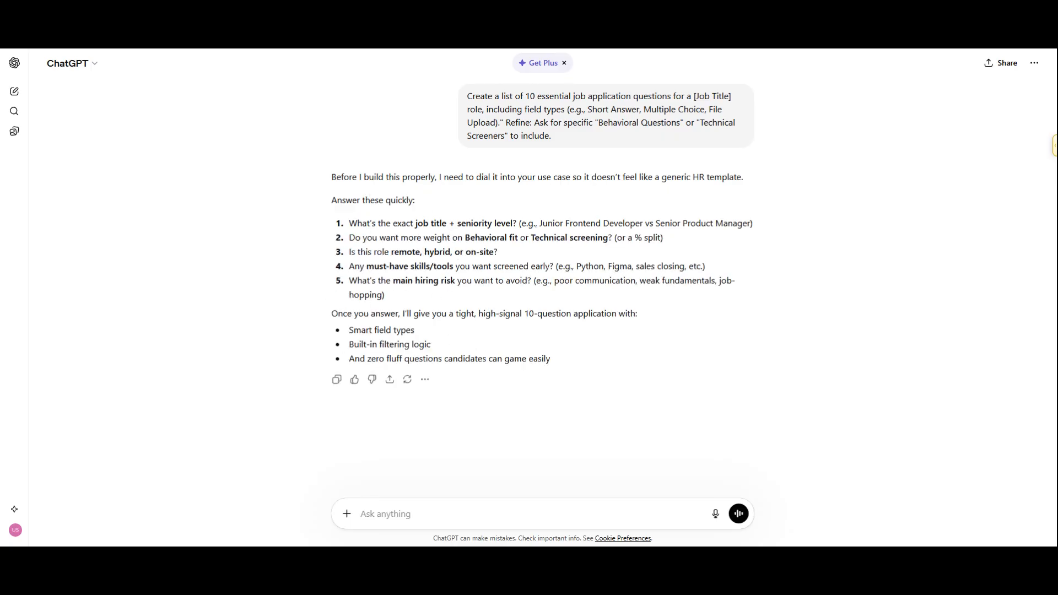
Edit the sent prompt, replacing the [Job Title] placeholder with Sales Representative, and resend it
mouse_move(568, 142)
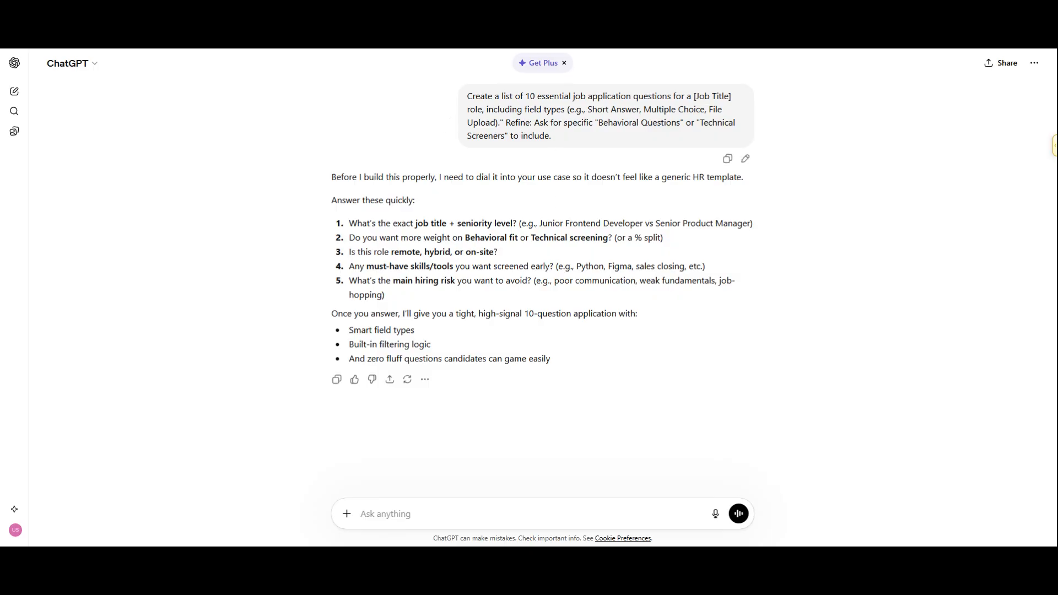
left_click(745, 159)
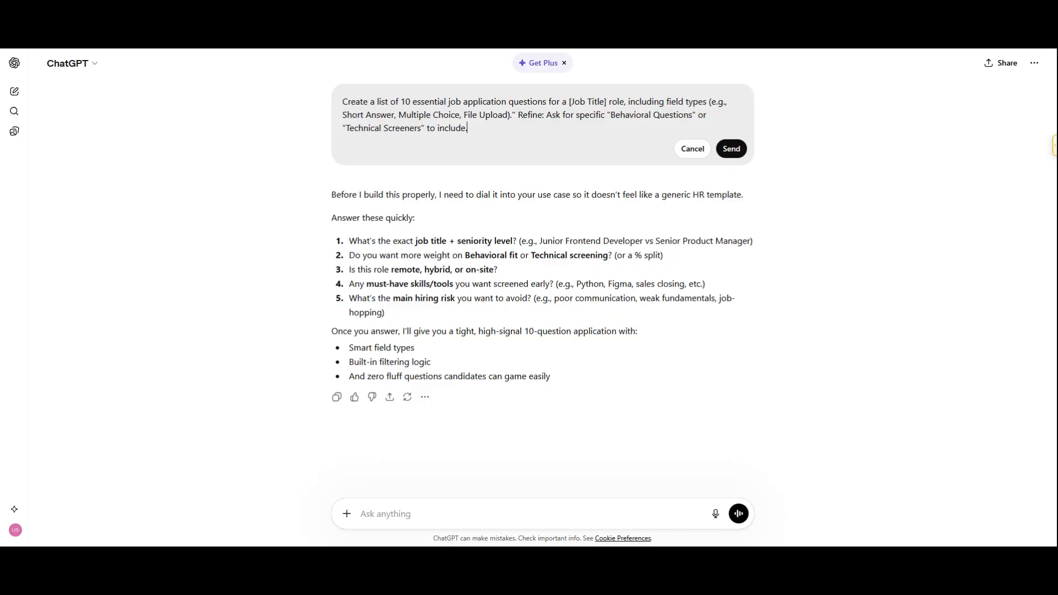
key("BackSpace")
key("BackSpace")
key("BackSpace")
key("BackSpace")
key("BackSpace")
key("BackSpace")
key("BackSpace")
key("BackSpace")
key("BackSpace")
key("BackSpace")
key("BackSpace")
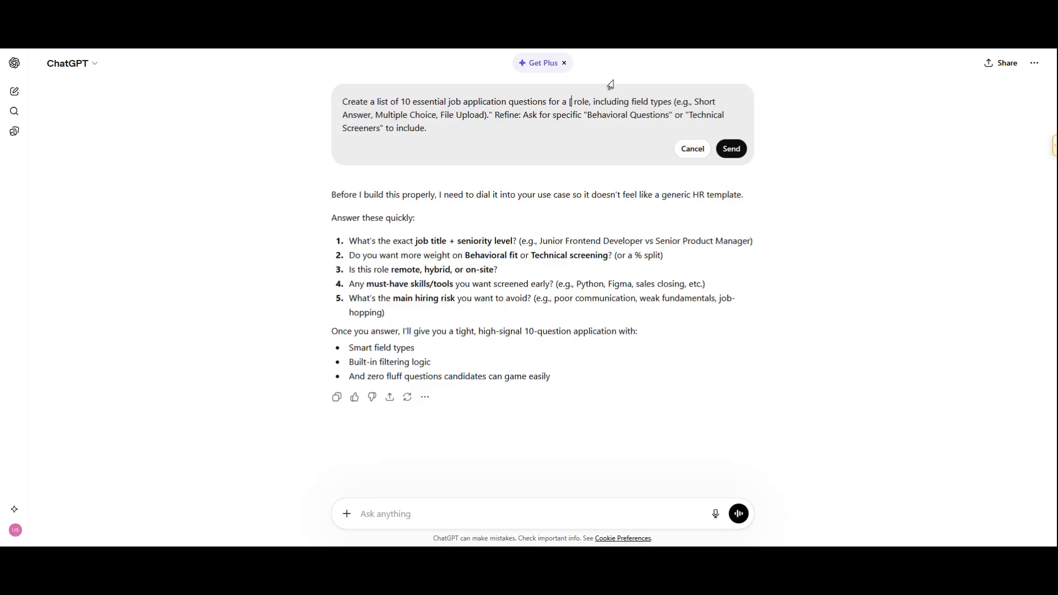
type("Sales Repr")
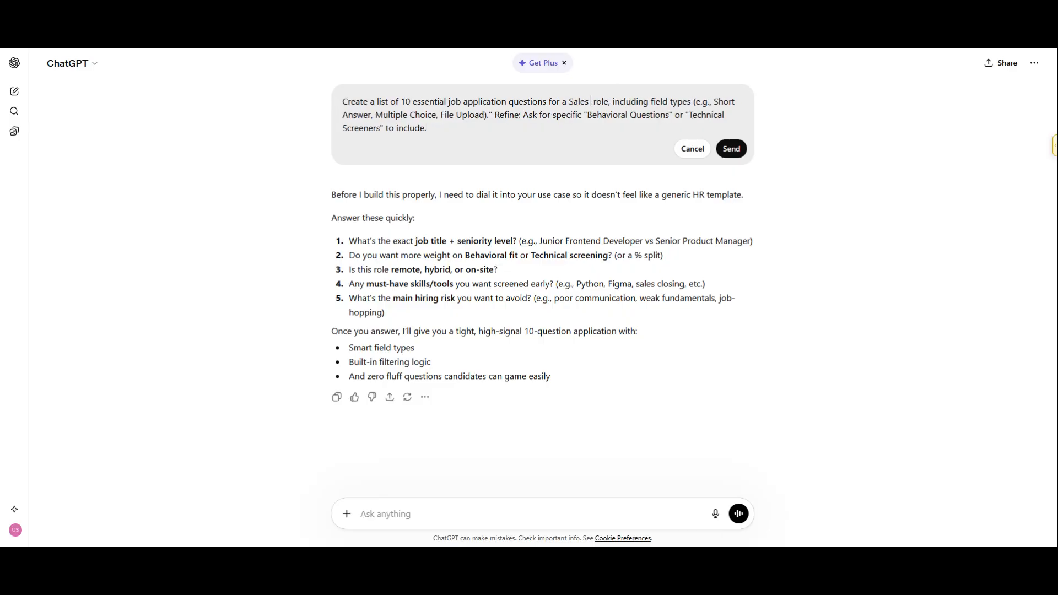
type("esentatiev")
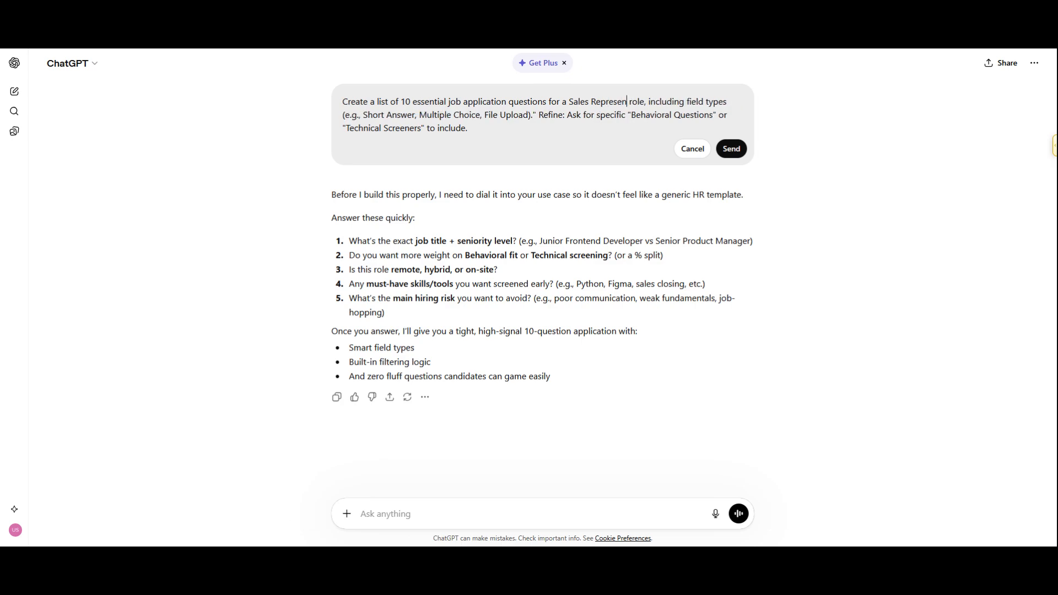
key("BackSpace")
key("BackSpace")
key("BackSpace")
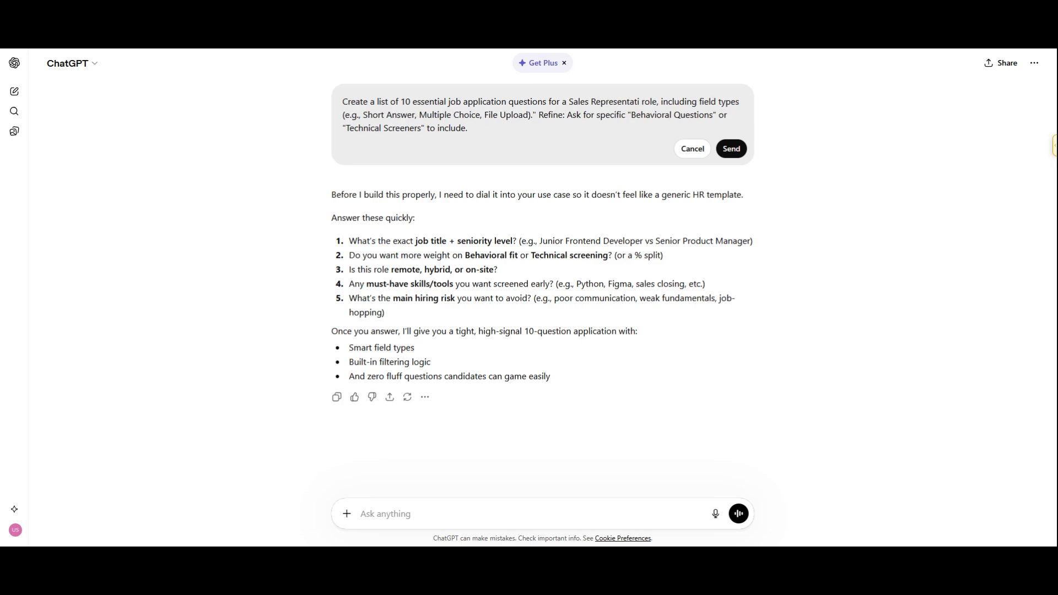
type("ive")
left_click(731, 149)
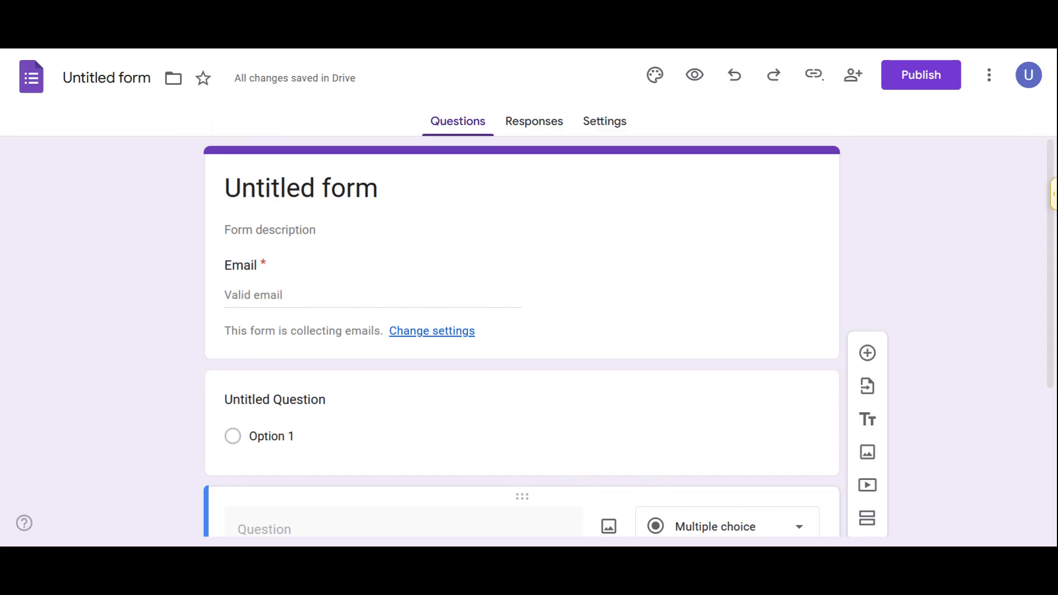
Switch to Google Forms and rename the untitled form's file as Job Application
left_click(118, 81)
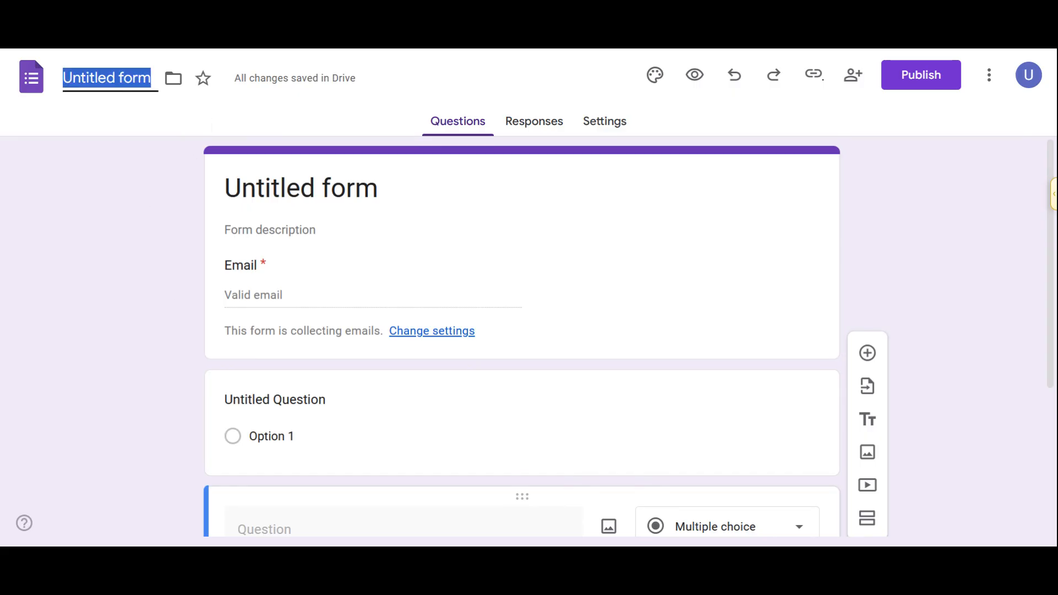
key("BackSpace")
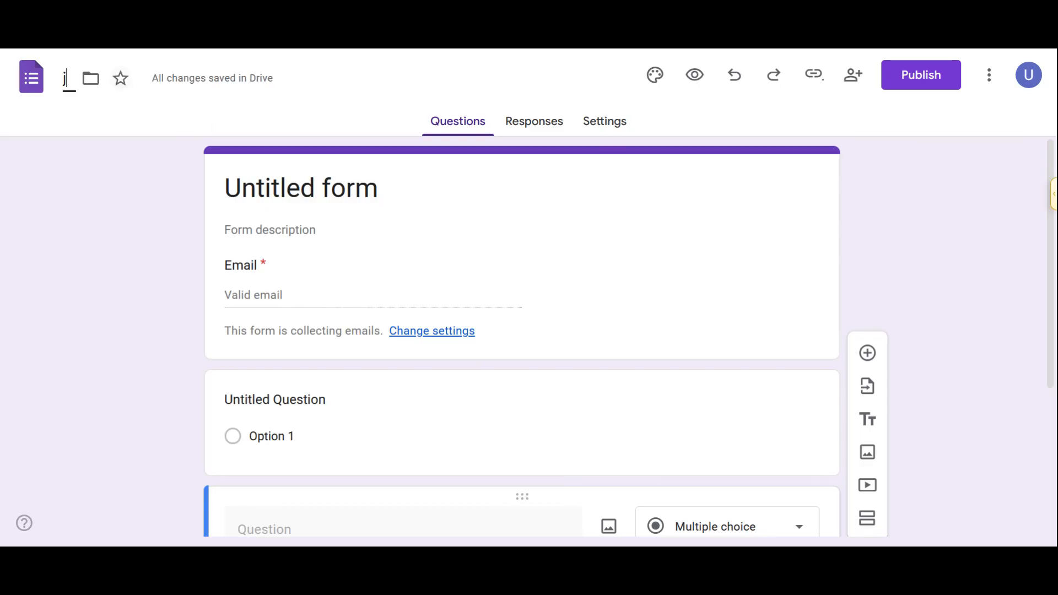
type("job")
key("BackSpace")
key("BackSpace")
key("BackSpace")
type("Job AI")
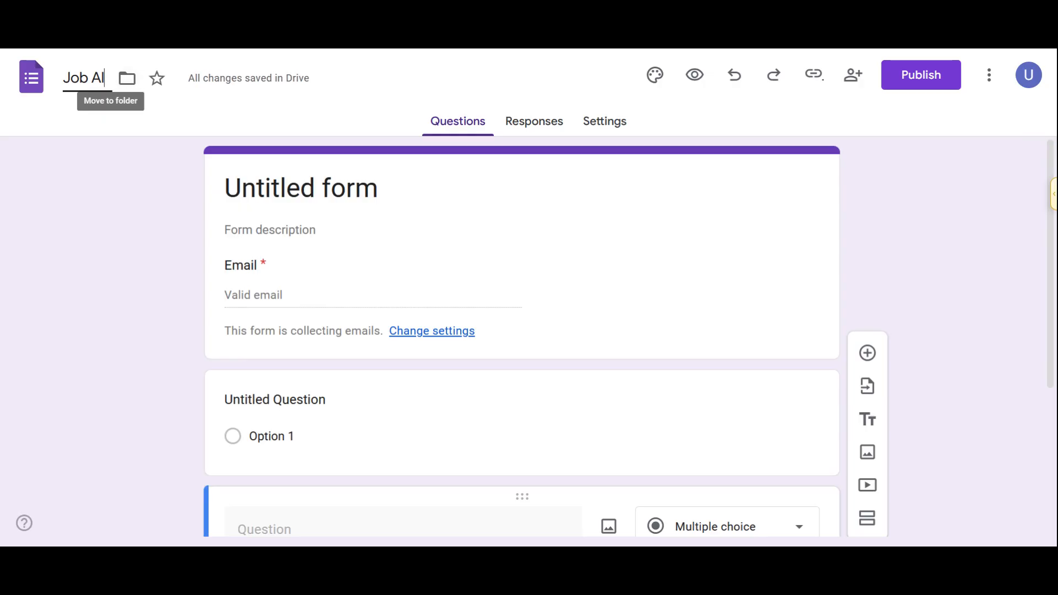
key("BackSpace")
type("pp")
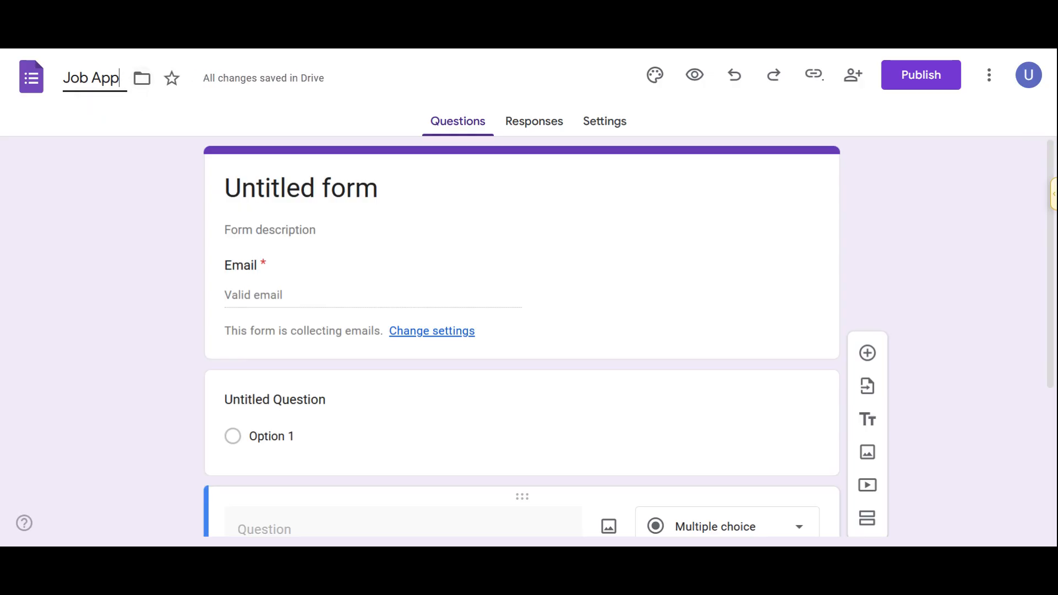
type("lication")
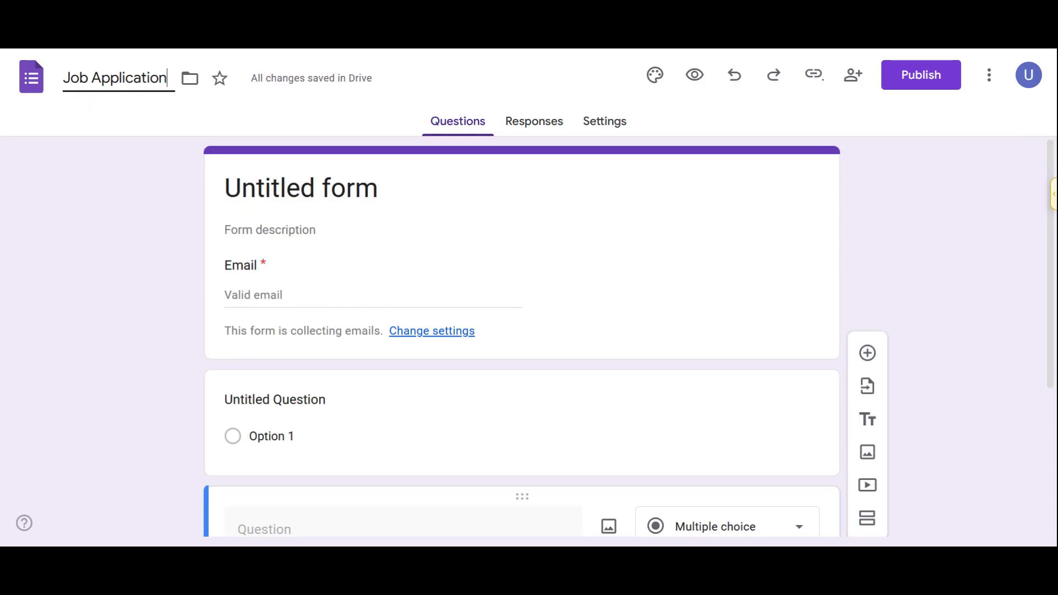
Fill the empty question with "Briefly describe your most recent sales role, including what you sold, your target market, and your quota." as a Short answer
scroll(300, 330, "down", 3)
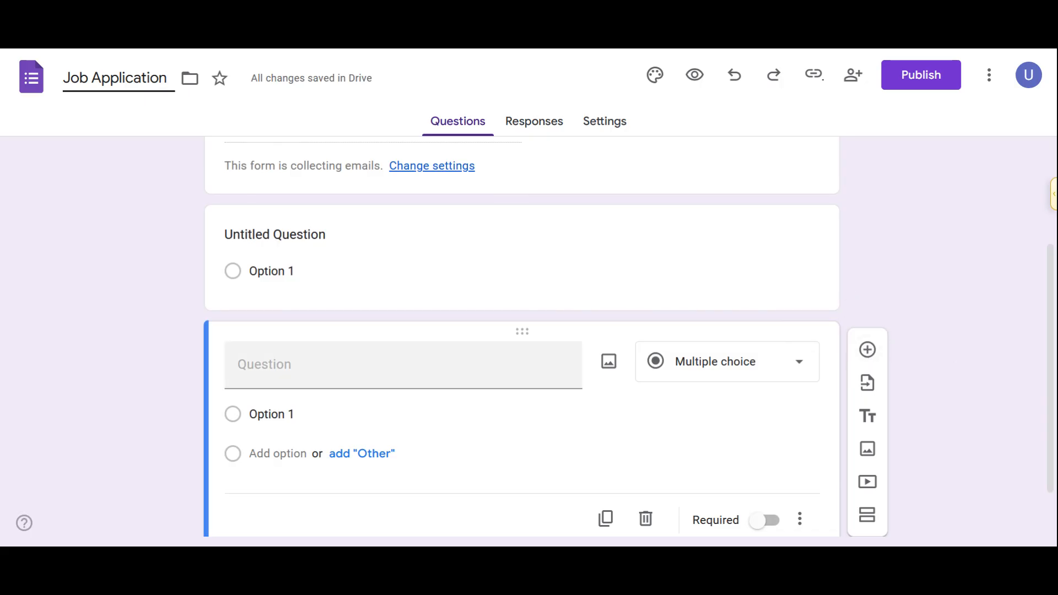
left_click(402, 365)
type("\"Briefly describe your most recent sales role, including what you sold, your target market, and your quota.\"")
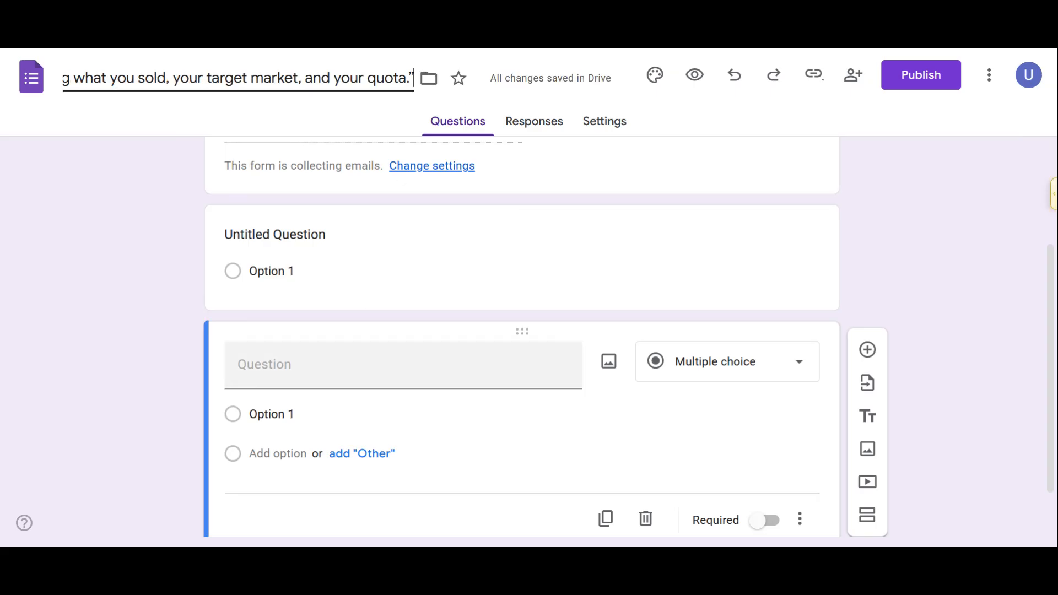
left_click(343, 365)
type("\"Briefly describe your most recent sales role, including what you sold, your target market, and your quota.\"")
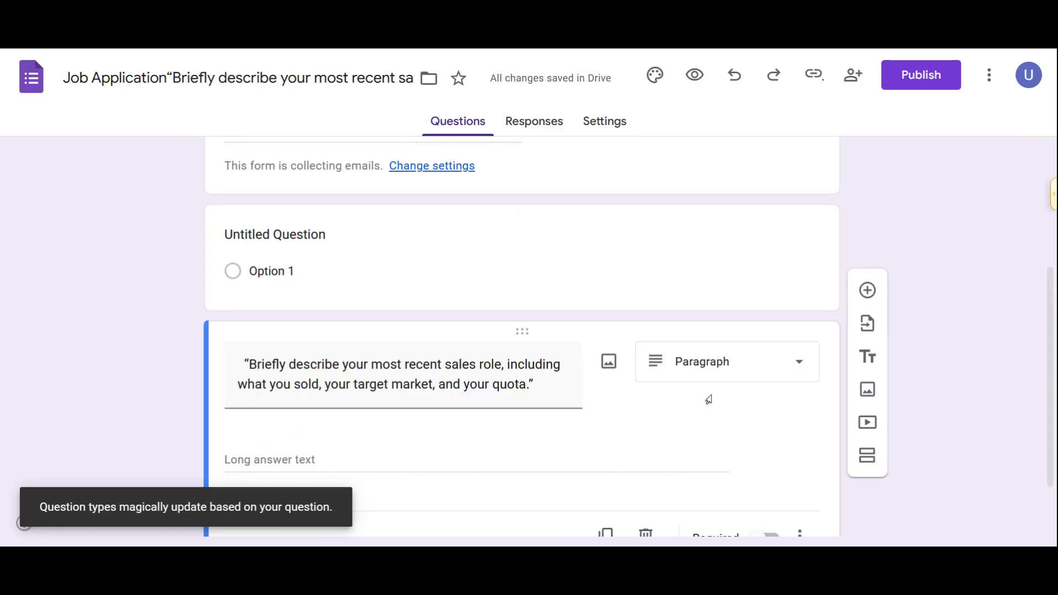
scroll(706, 386, "down", 1)
left_click(716, 299)
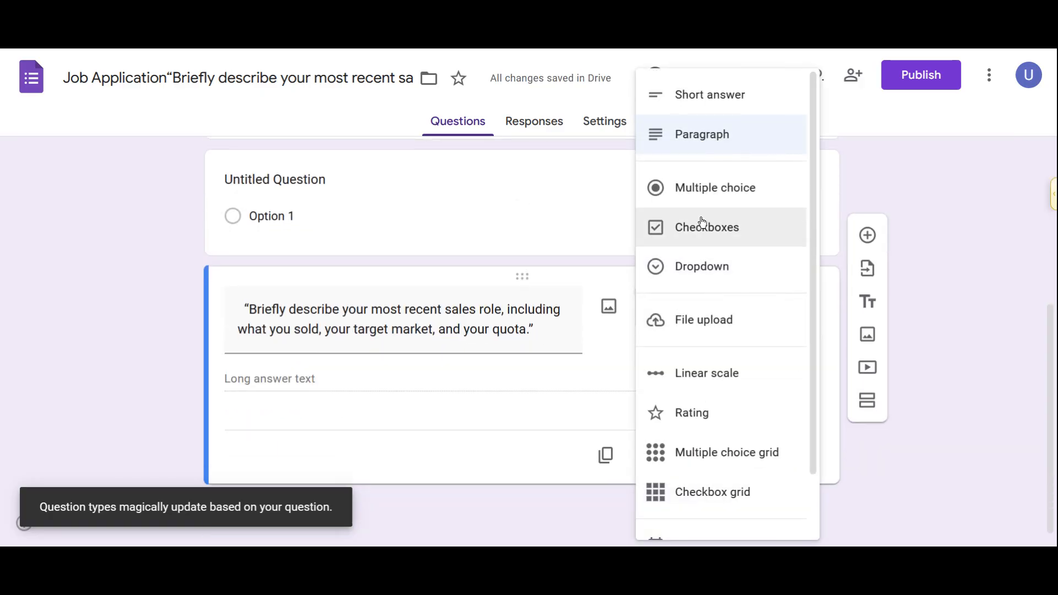
left_click(702, 103)
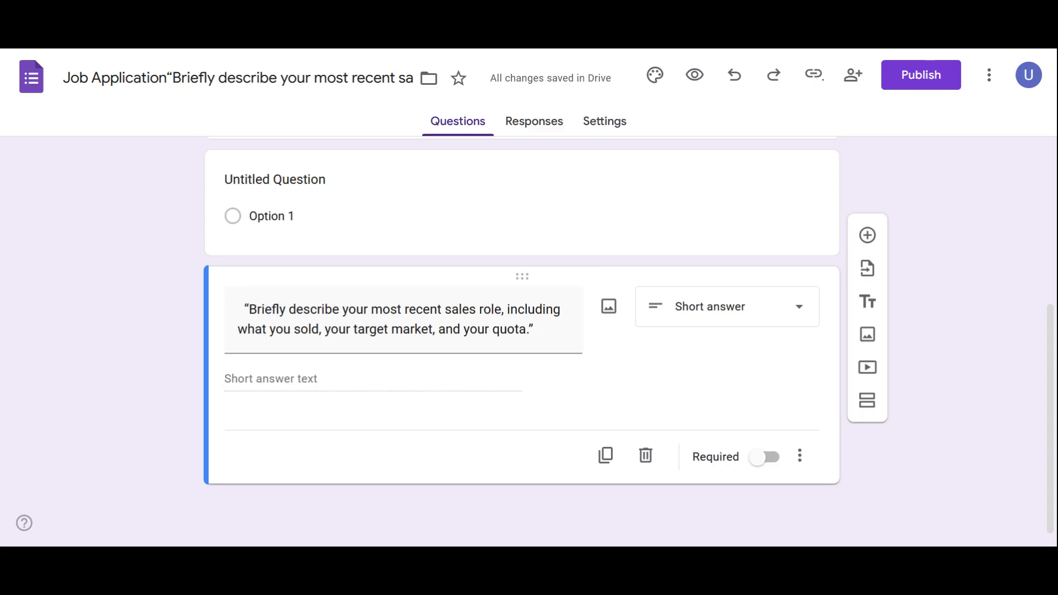
Add a Short answer question reading "What was your average deal size and sales cycle length?"
left_click(868, 242)
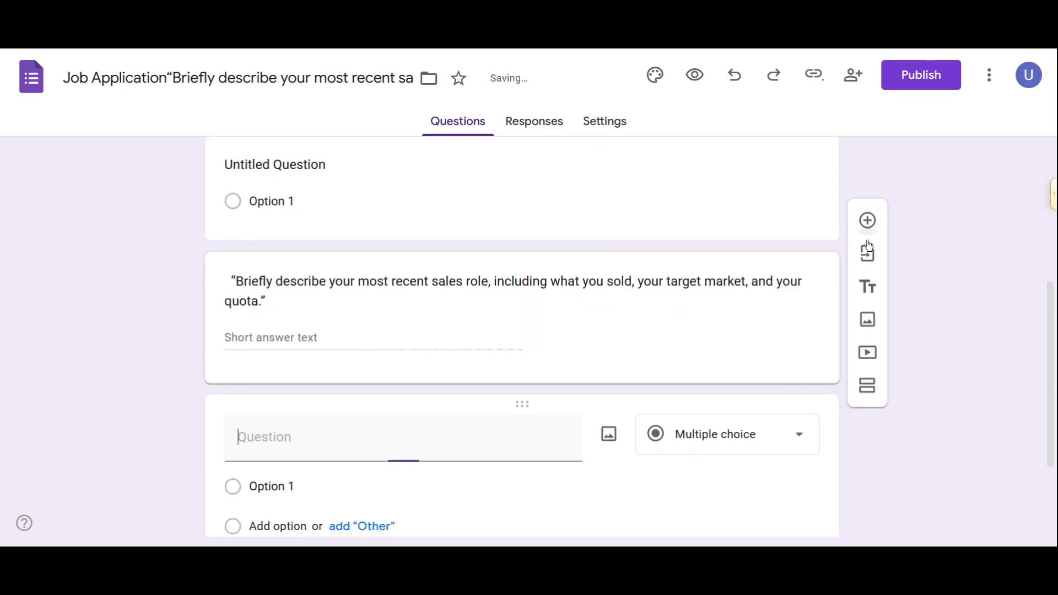
type("\"What was your average deal size and sales cycle length?\"")
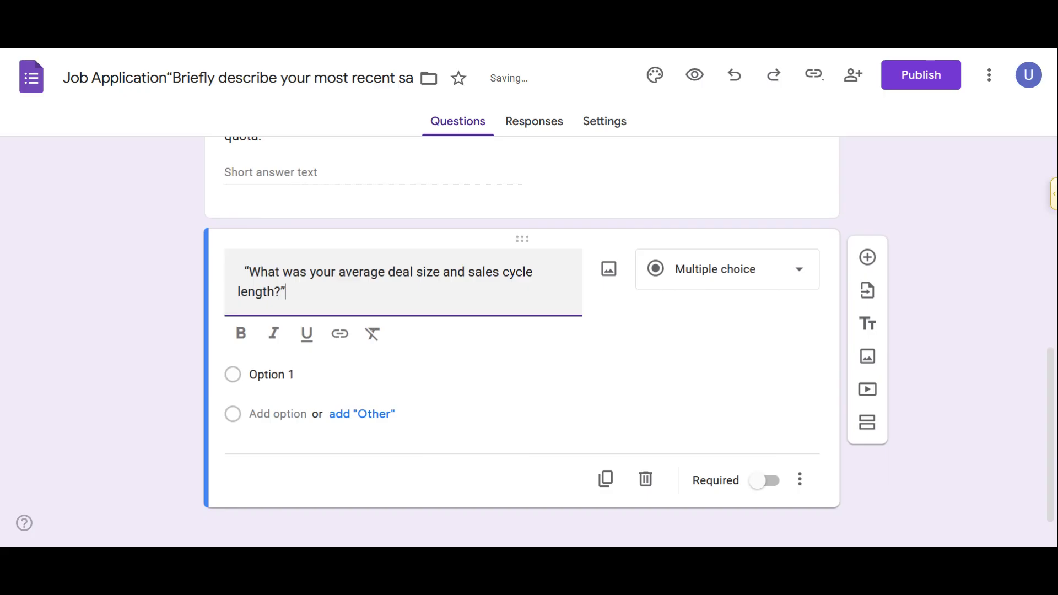
left_click(730, 267)
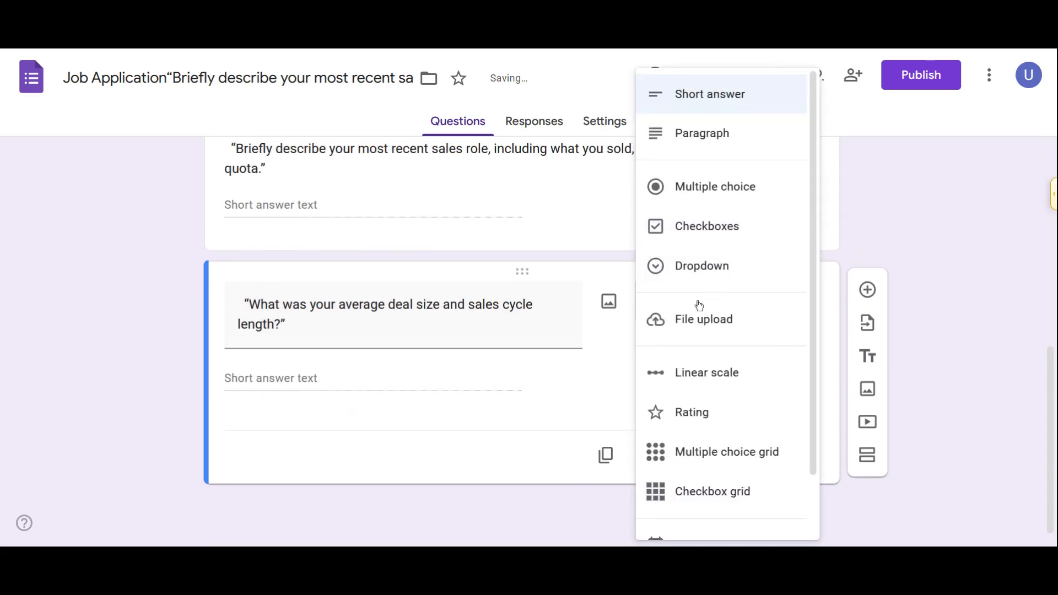
left_click(510, 389)
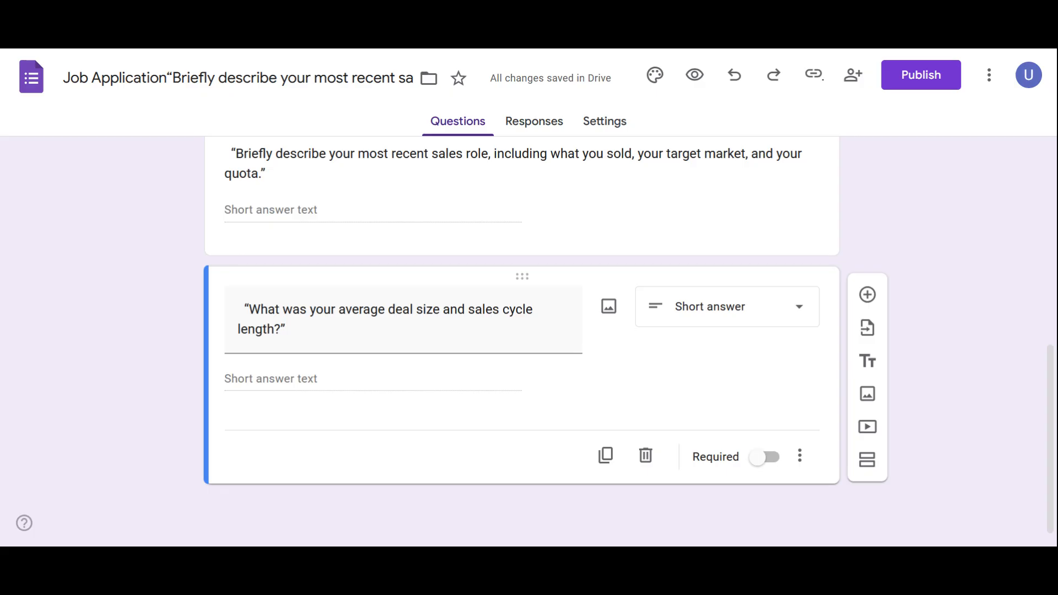
Add a File upload question reading "Record a 1–2 minute video pitching a product or service you've sold." and allow uploads to Drive
left_click(870, 296)
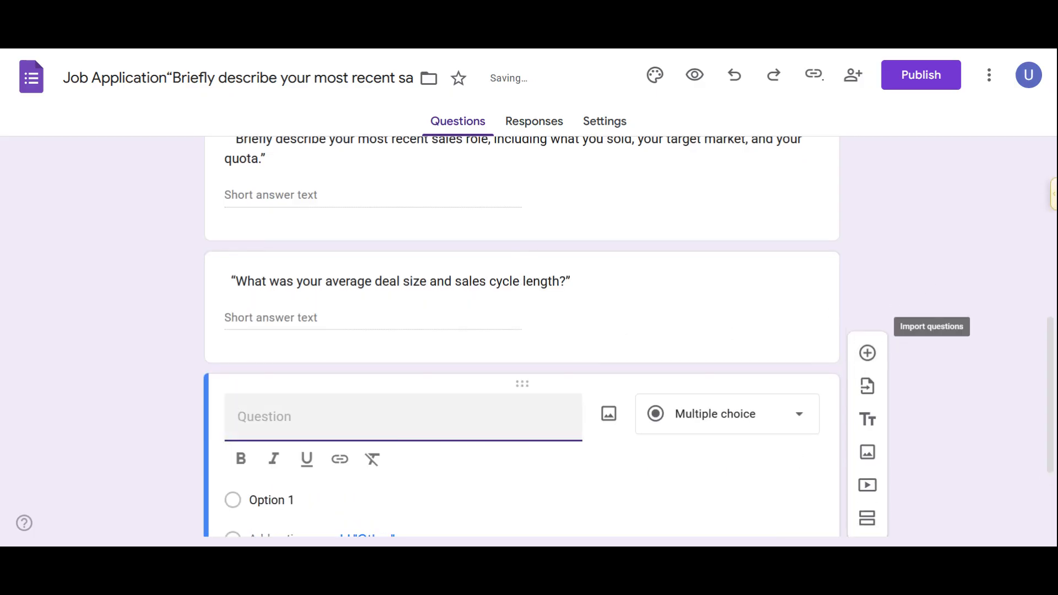
type("\"Record a 1–2 minute video pitching a product or service you’ve sold.\"")
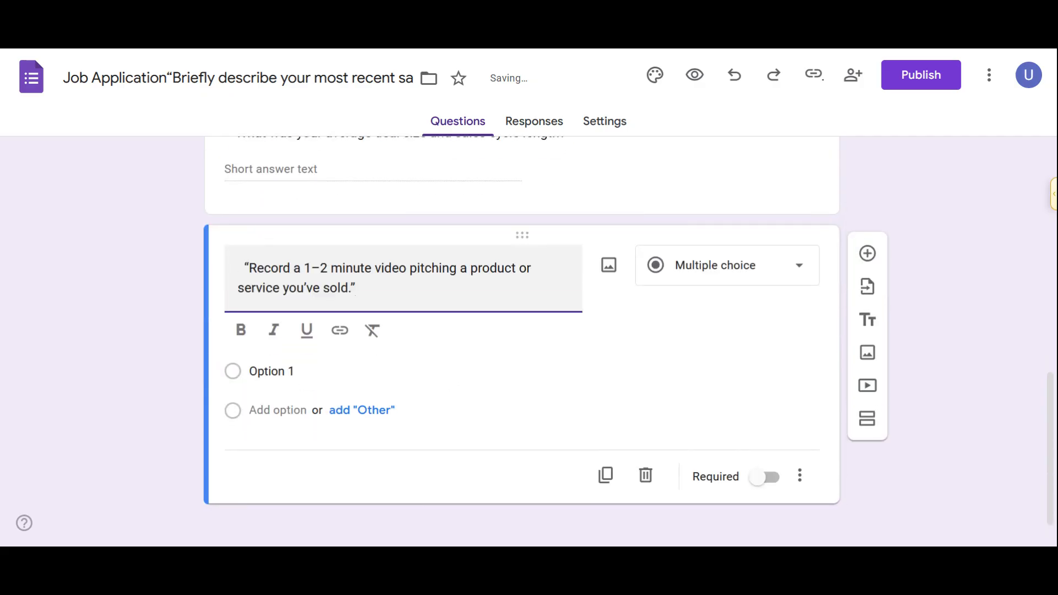
left_click(802, 276)
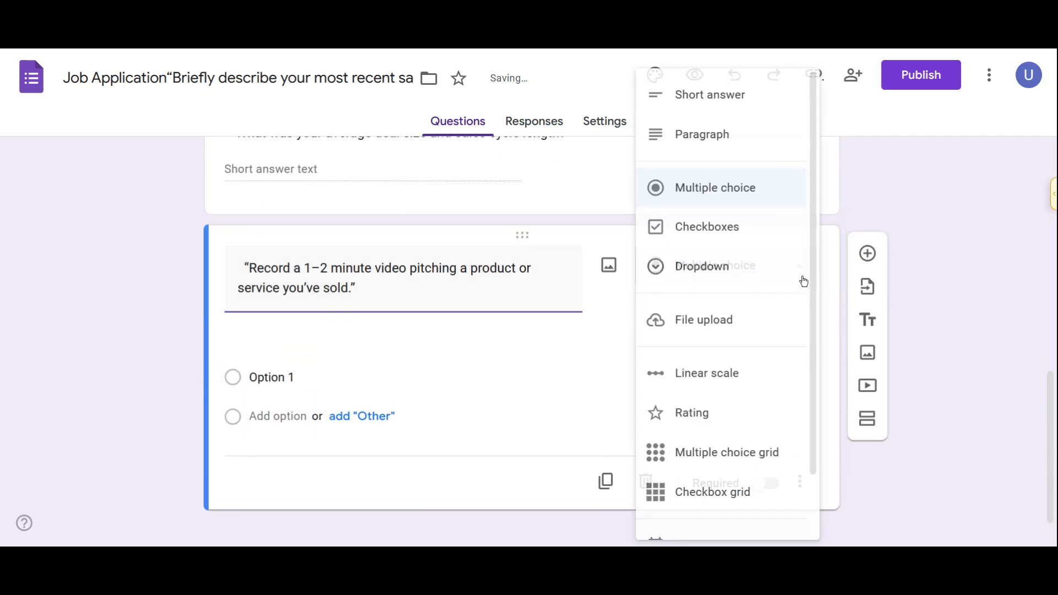
left_click(736, 331)
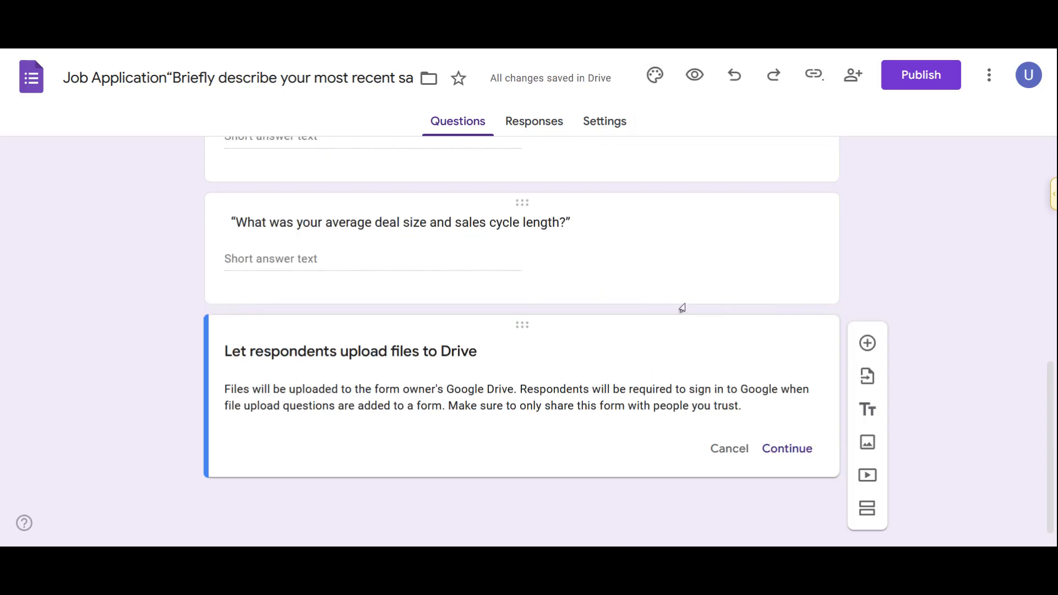
left_click(781, 458)
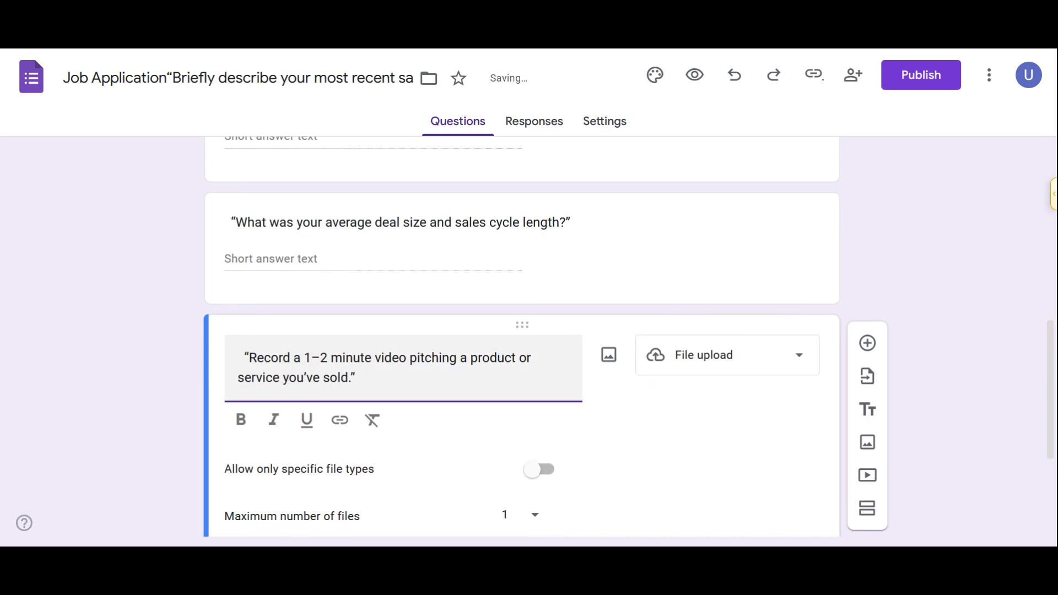
scroll(454, 362, "down", 2)
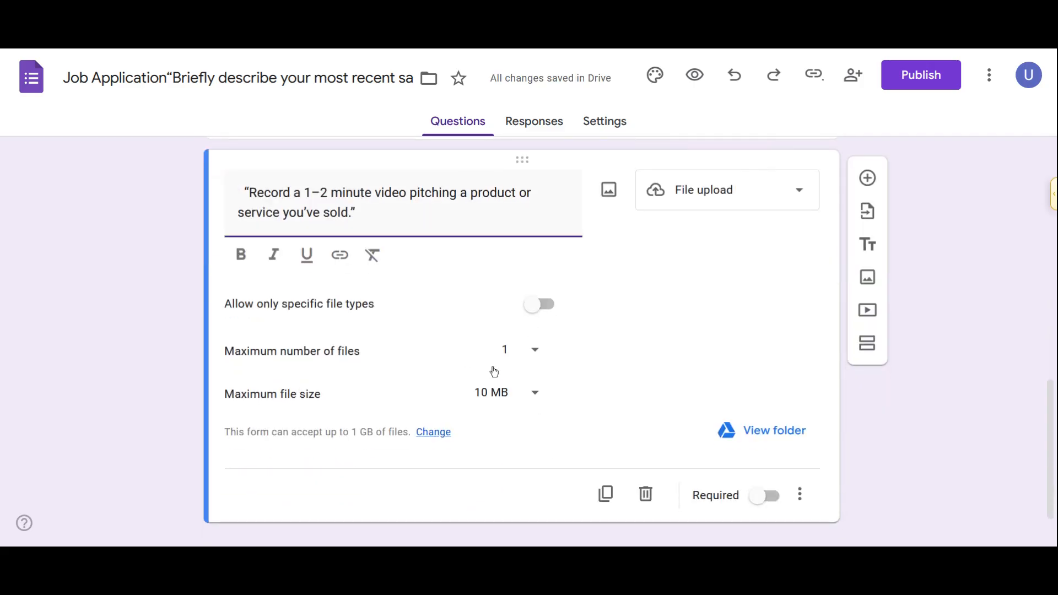
Review the form's response settings, including email address collection and its note about file upload questions
left_click(604, 139)
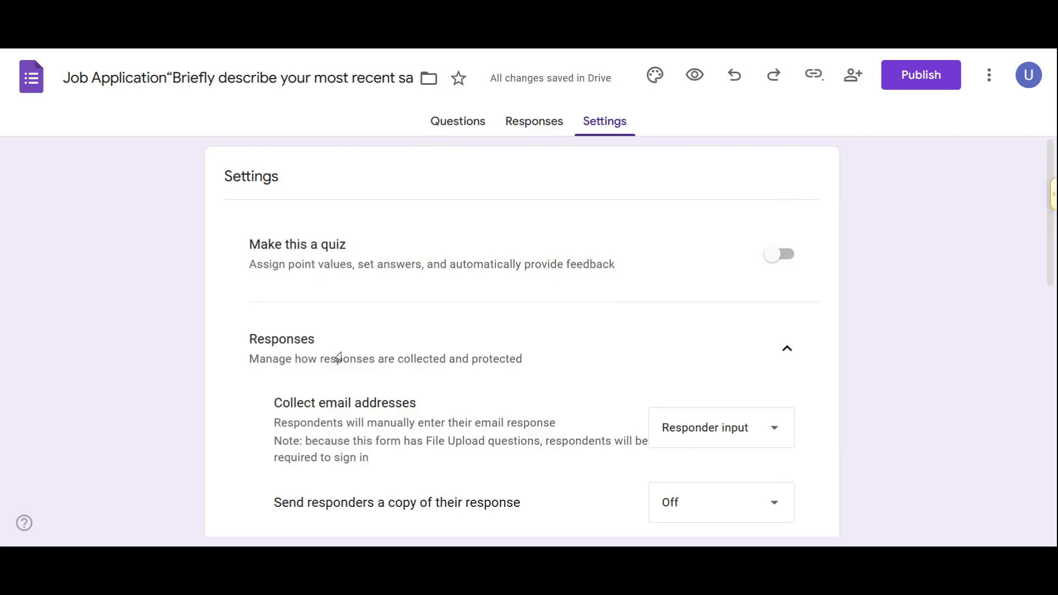
left_click_drag(250, 359, 530, 362)
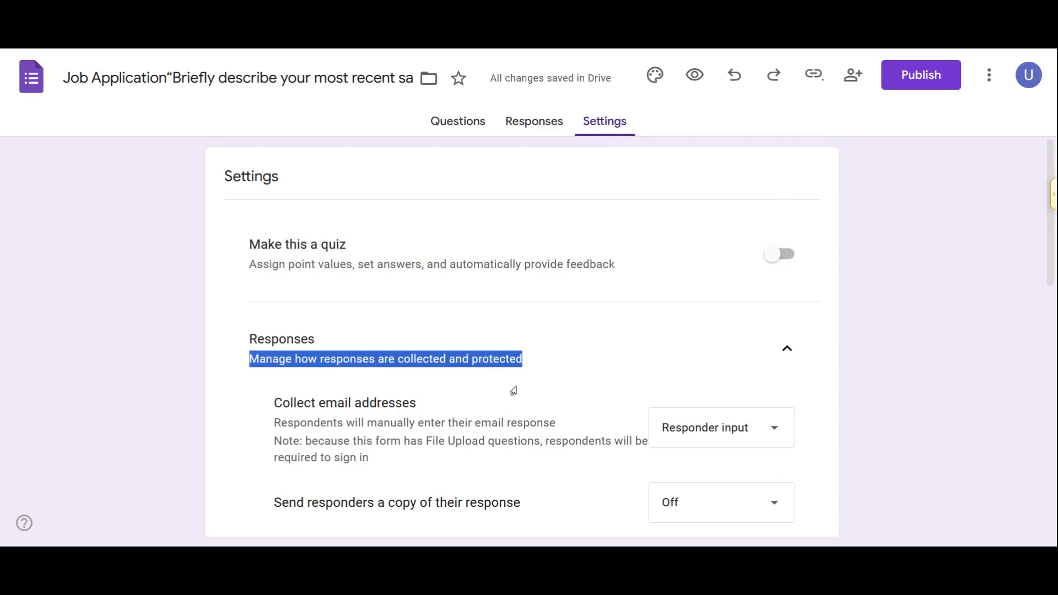
left_click(583, 350)
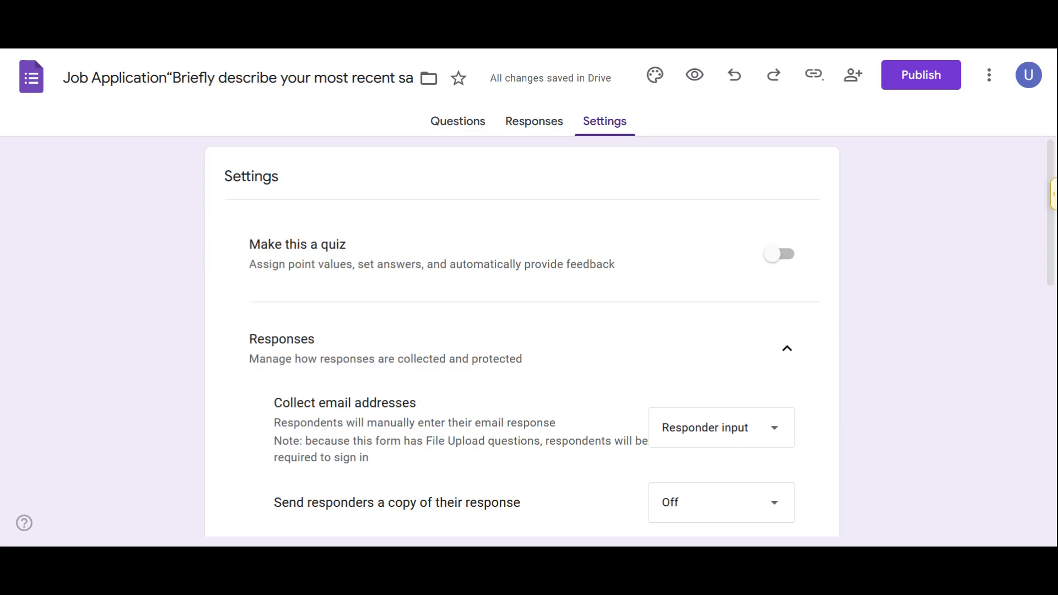
left_click_drag(307, 441, 392, 441)
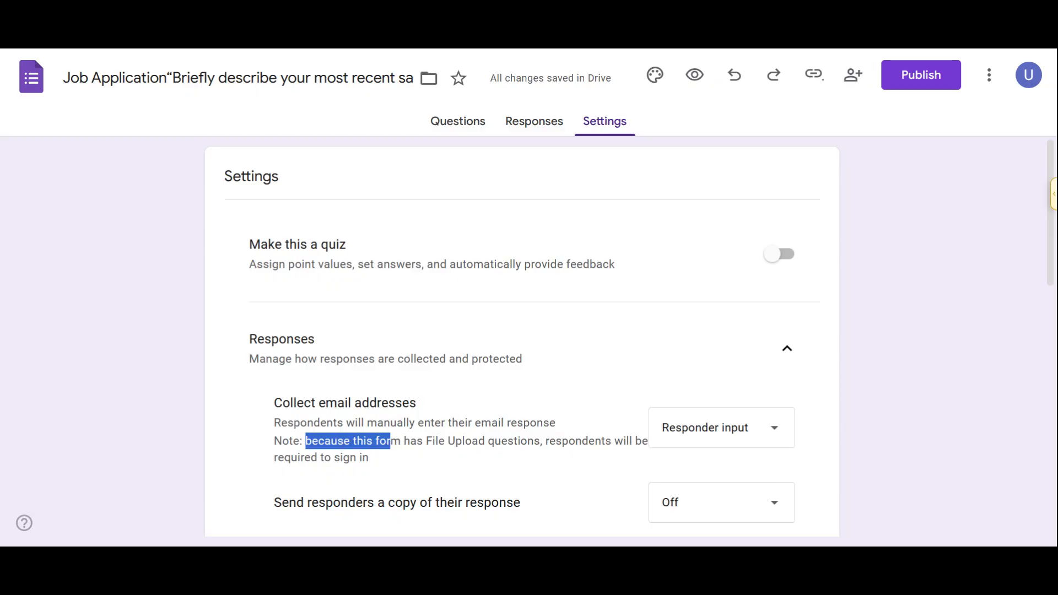
left_click(450, 462)
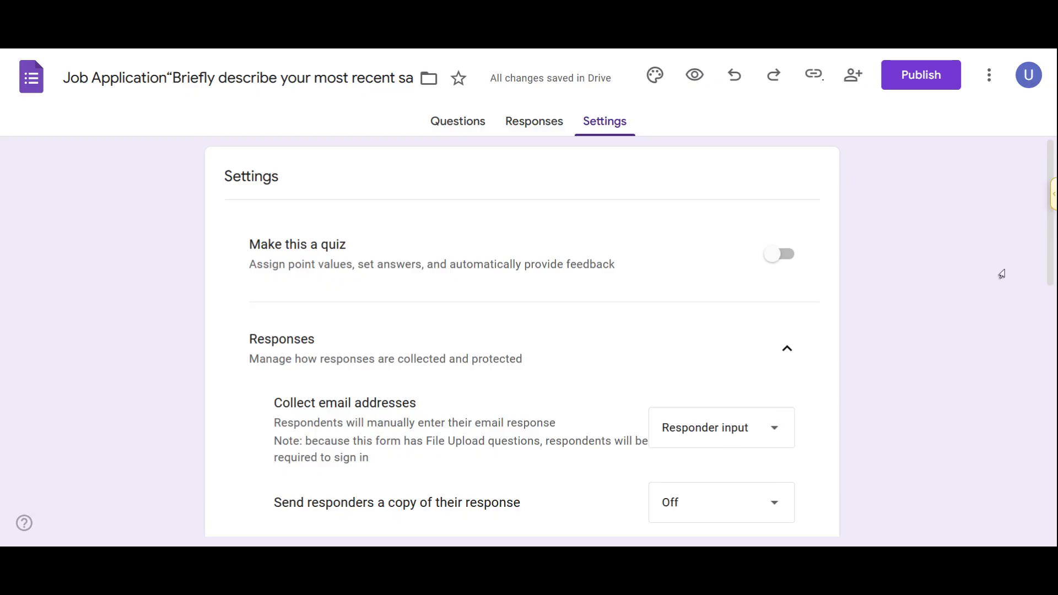
scroll(976, 350, "down", 1)
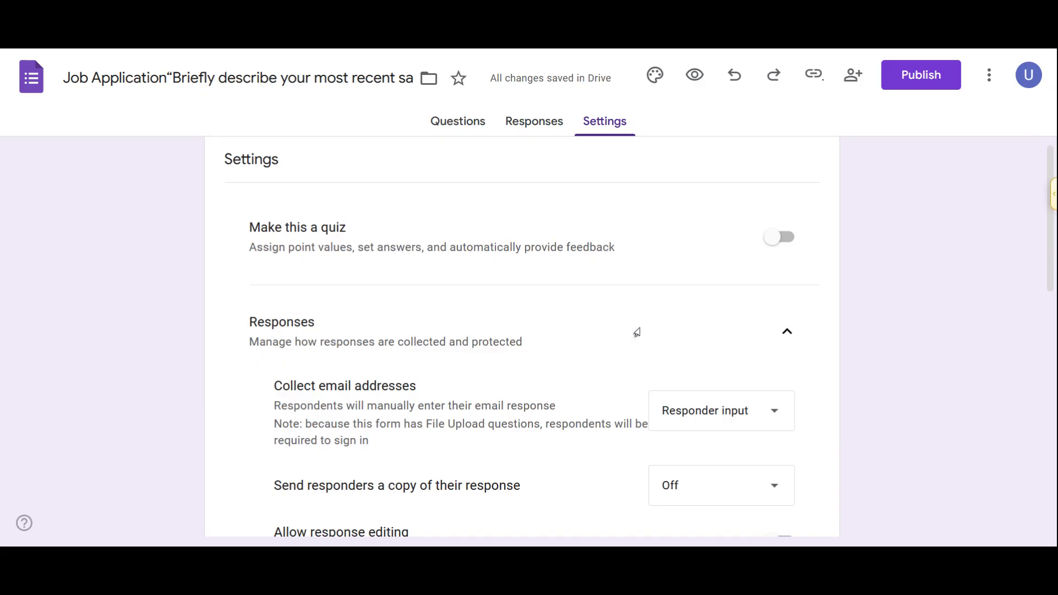
Check the form's collected responses and return to its questions
left_click(481, 124)
left_click(518, 126)
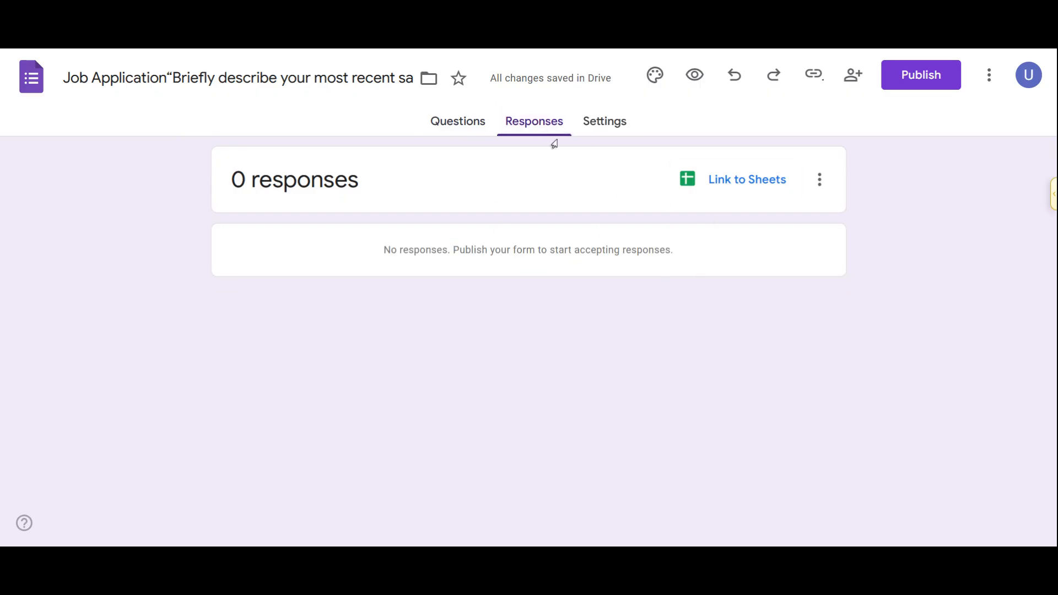
left_click(455, 128)
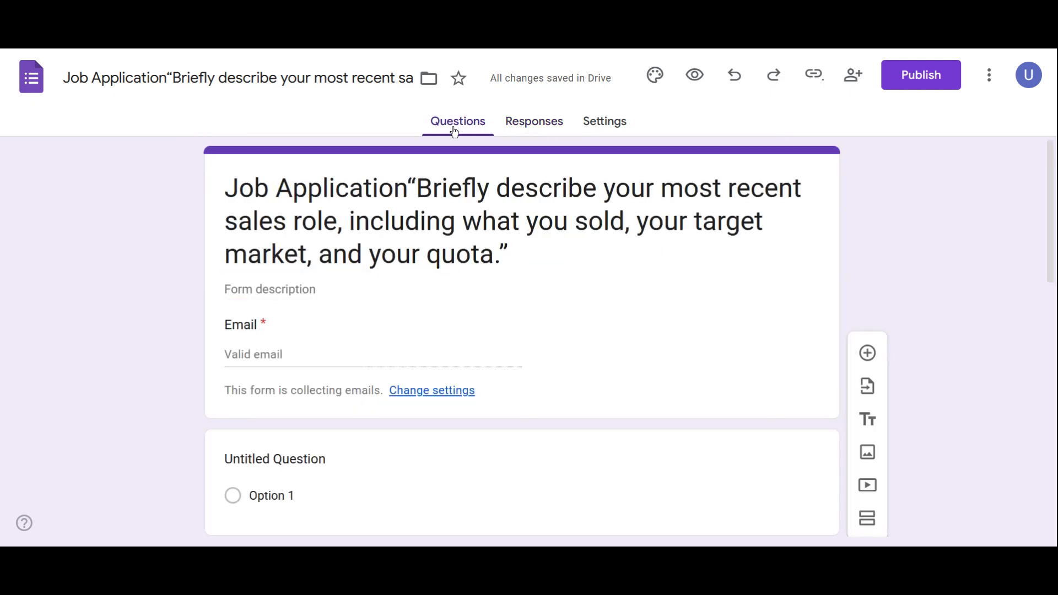
Shorten the form's file name and title to "Job Application" by reusing those words from the existing title
left_click_drag(407, 190, 187, 191)
key("ctrl+c")
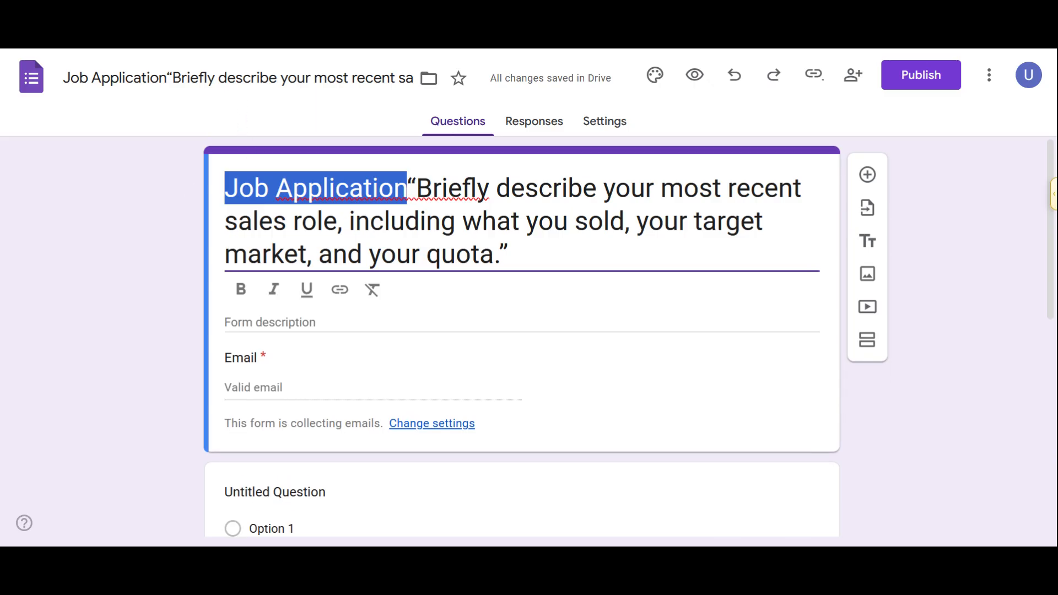
left_click(243, 82)
key("ctrl+a")
key("ctrl+v")
left_click(138, 198)
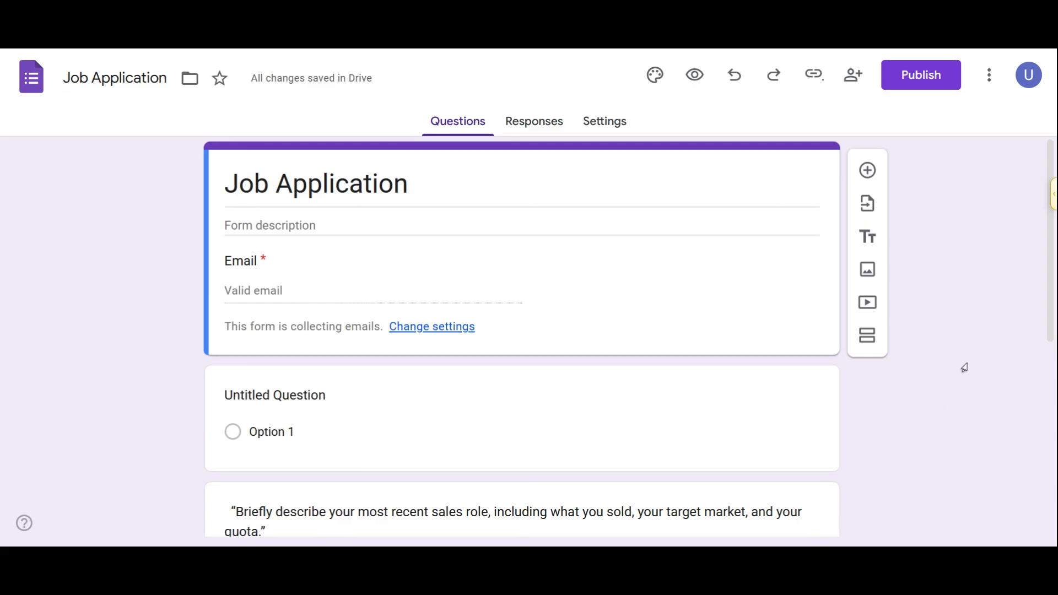
Look over the form's questions and copy the unpublished form link
scroll(964, 368, "down", 6)
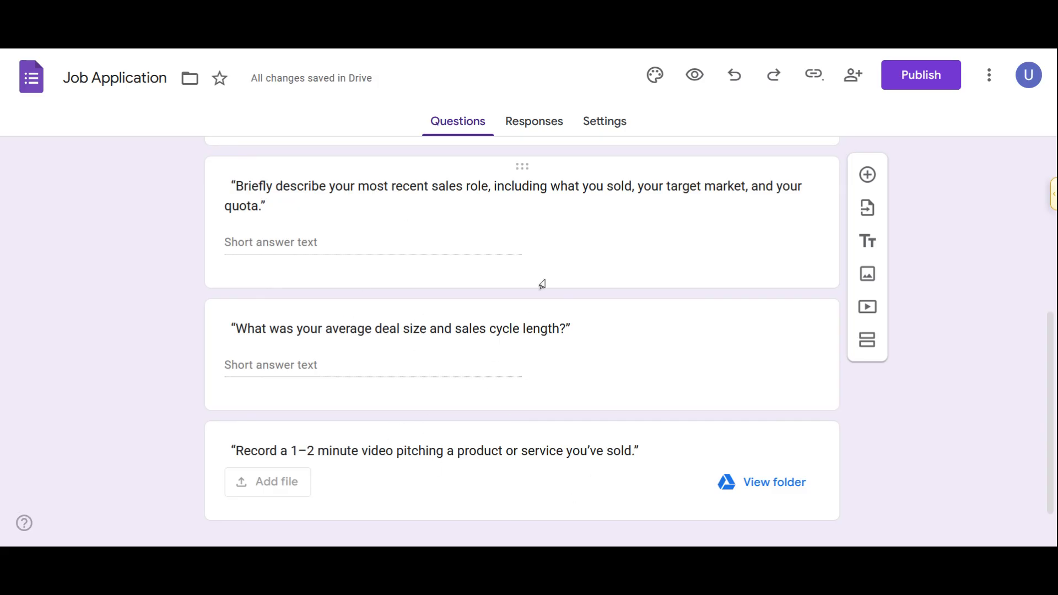
scroll(808, 340, "up", 6)
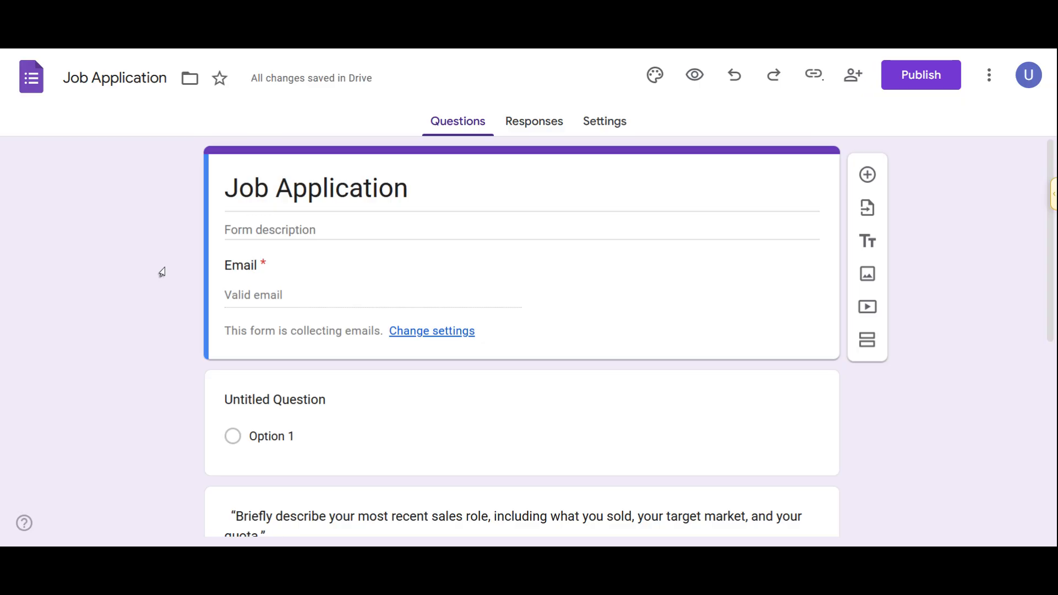
left_click(816, 82)
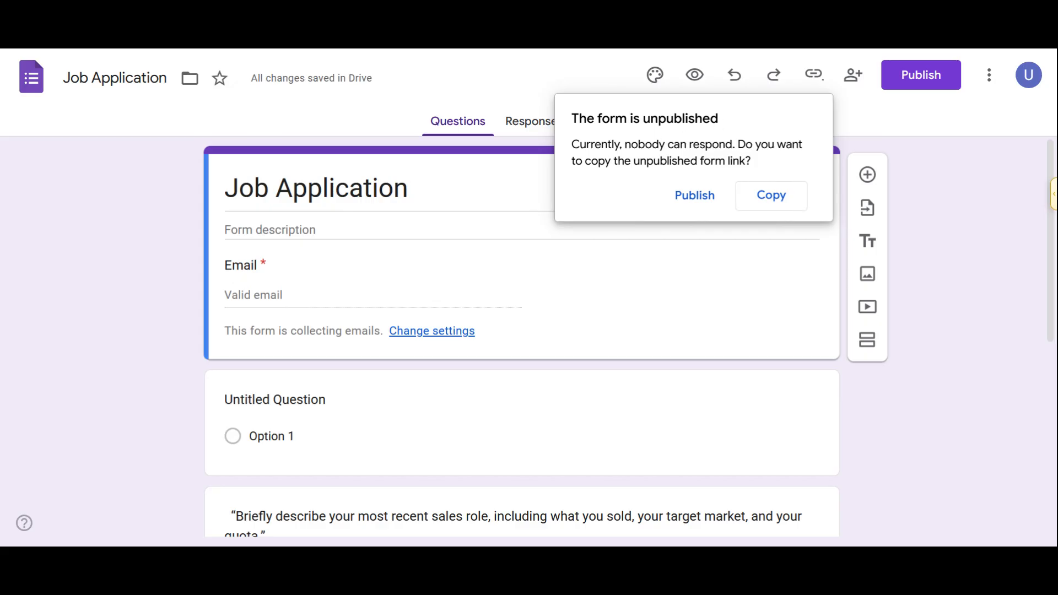
left_click(768, 198)
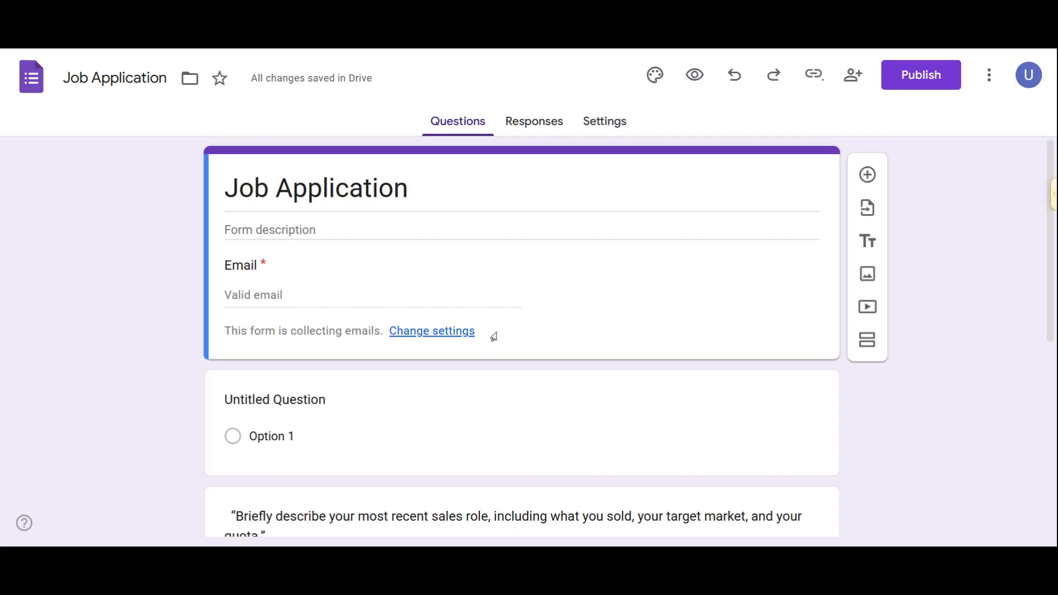
Switch to the ChatGPT conversation containing the sales representative application questions
scroll(148, 214, "down", 3)
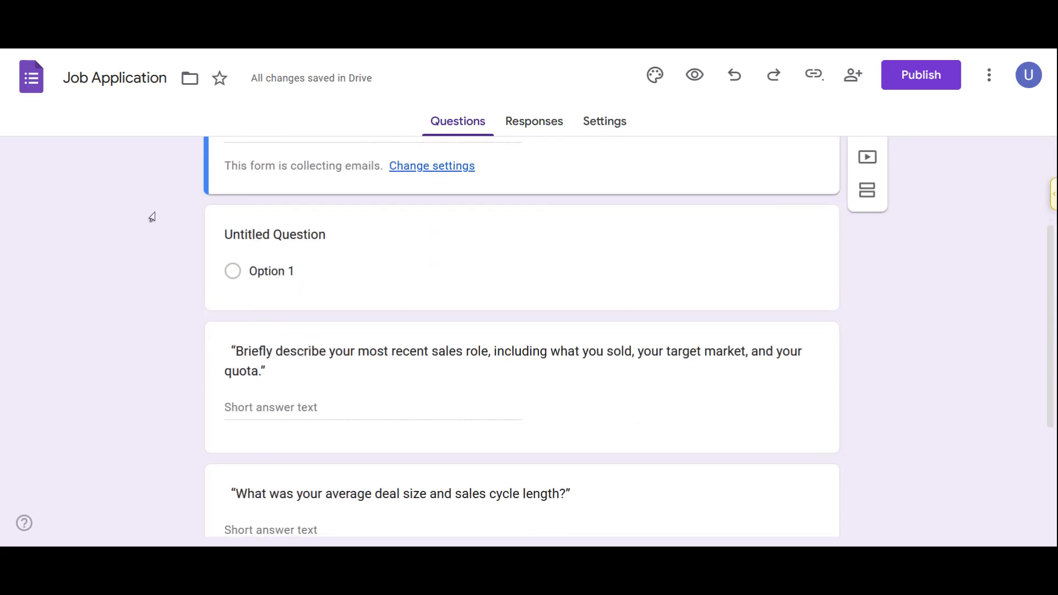
left_click(189, 12)
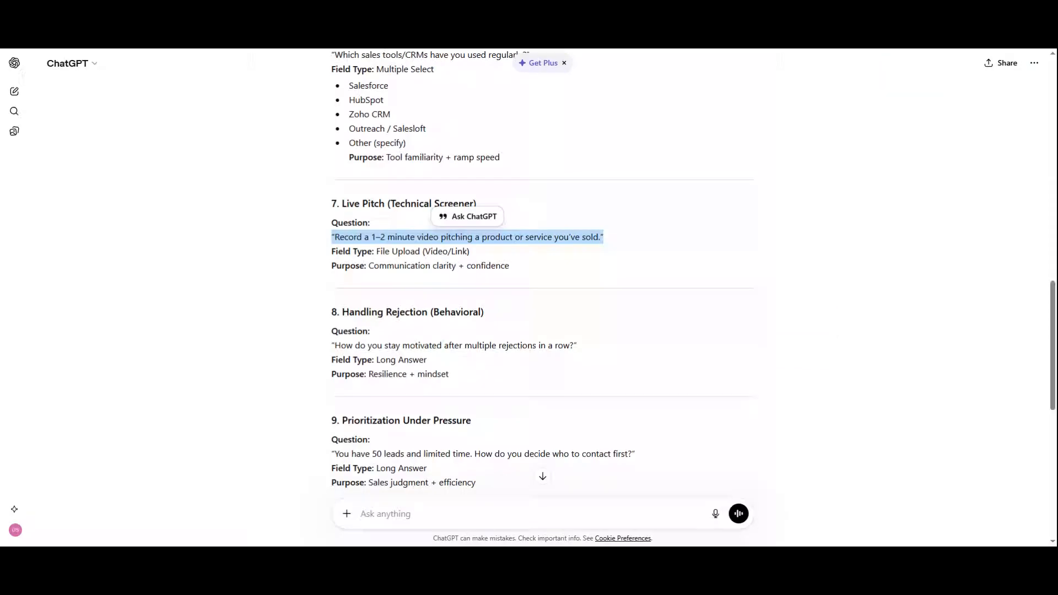